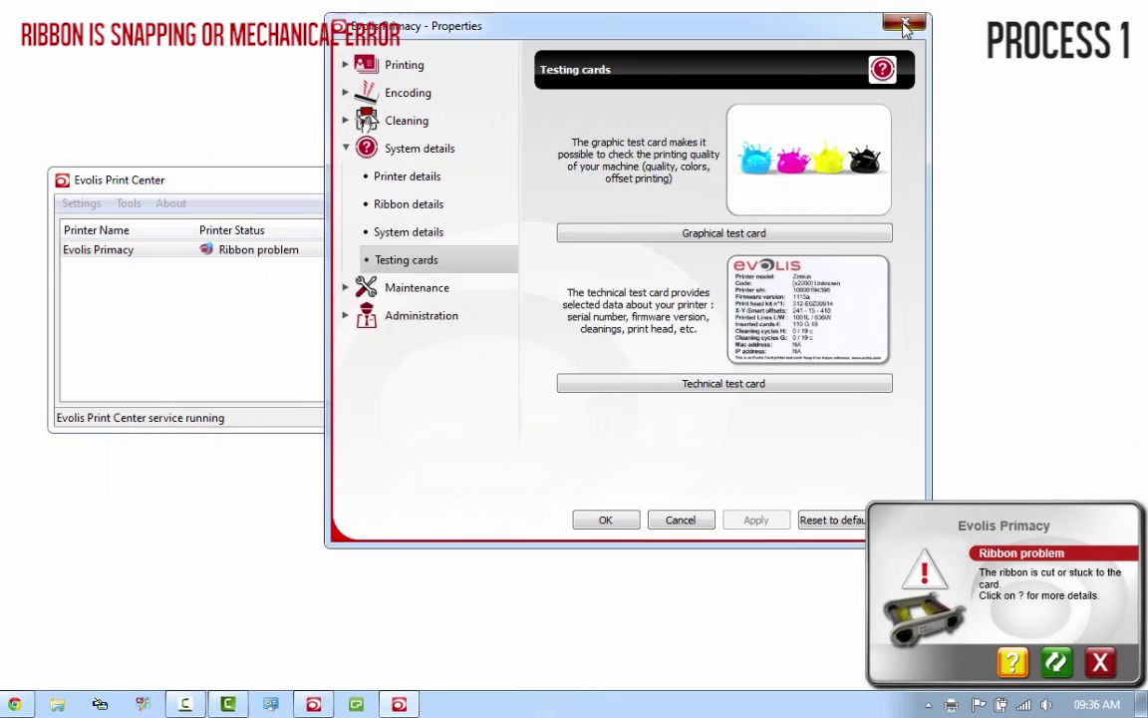
# - Close the Evolis Primacy properties window
pyautogui.click(904, 25)
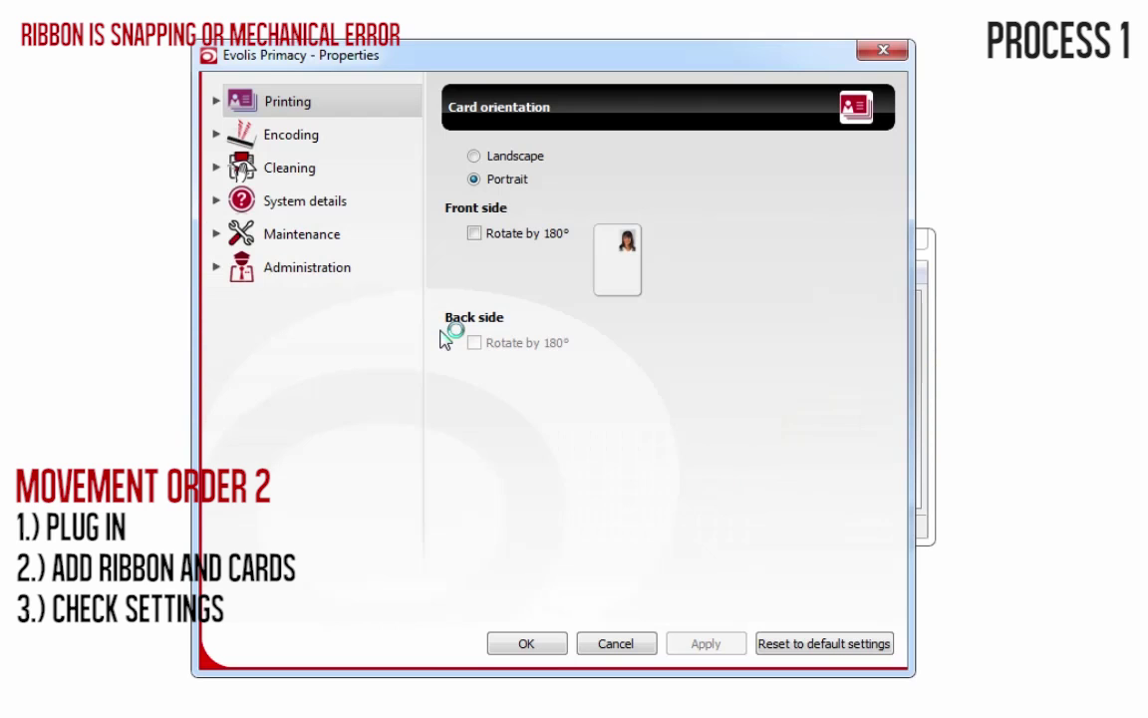
# - In the front side graphical settings of the printing options, set the black panel adjustment to All black dots
pyautogui.click(307, 104)
pyautogui.click(301, 239)
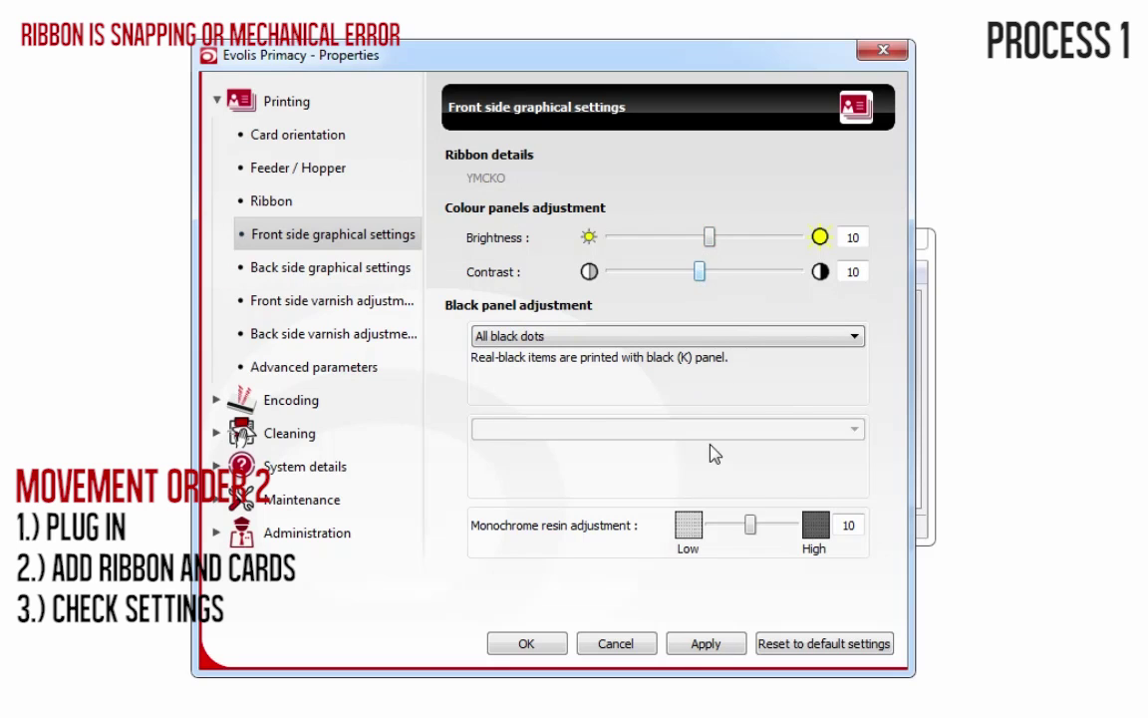
pyautogui.click(763, 340)
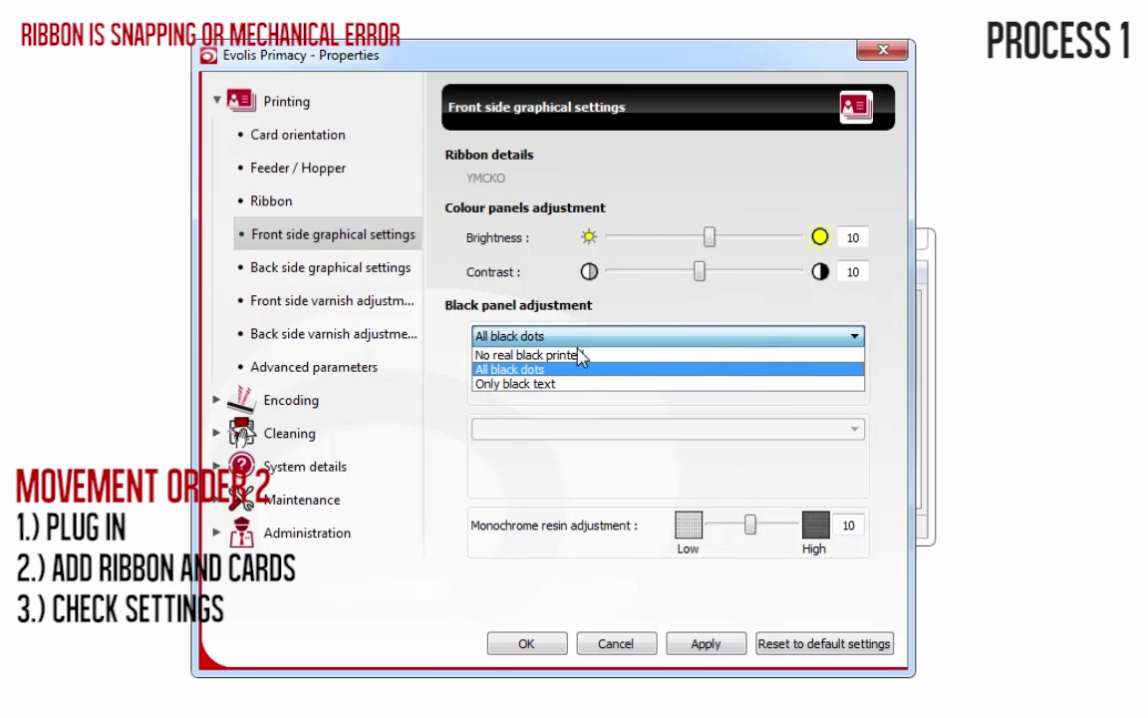
pyautogui.click(530, 371)
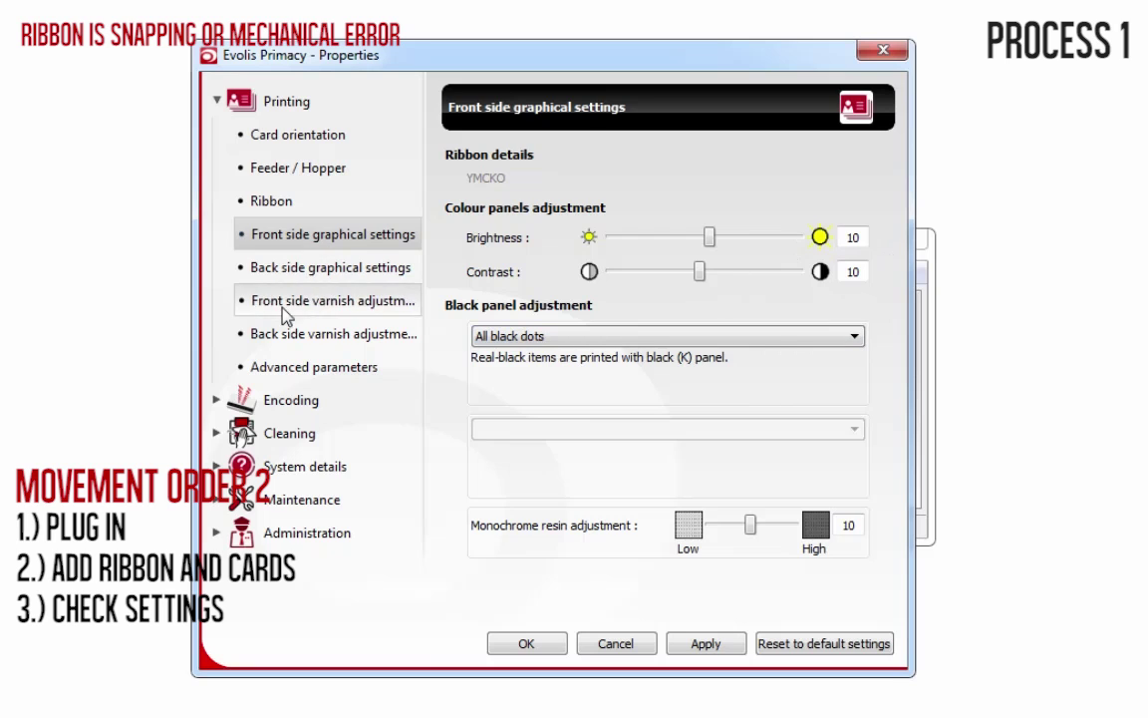
# - Set the varnish type to Full varnish in the front side varnish adjustment
pyautogui.click(325, 301)
pyautogui.click(546, 236)
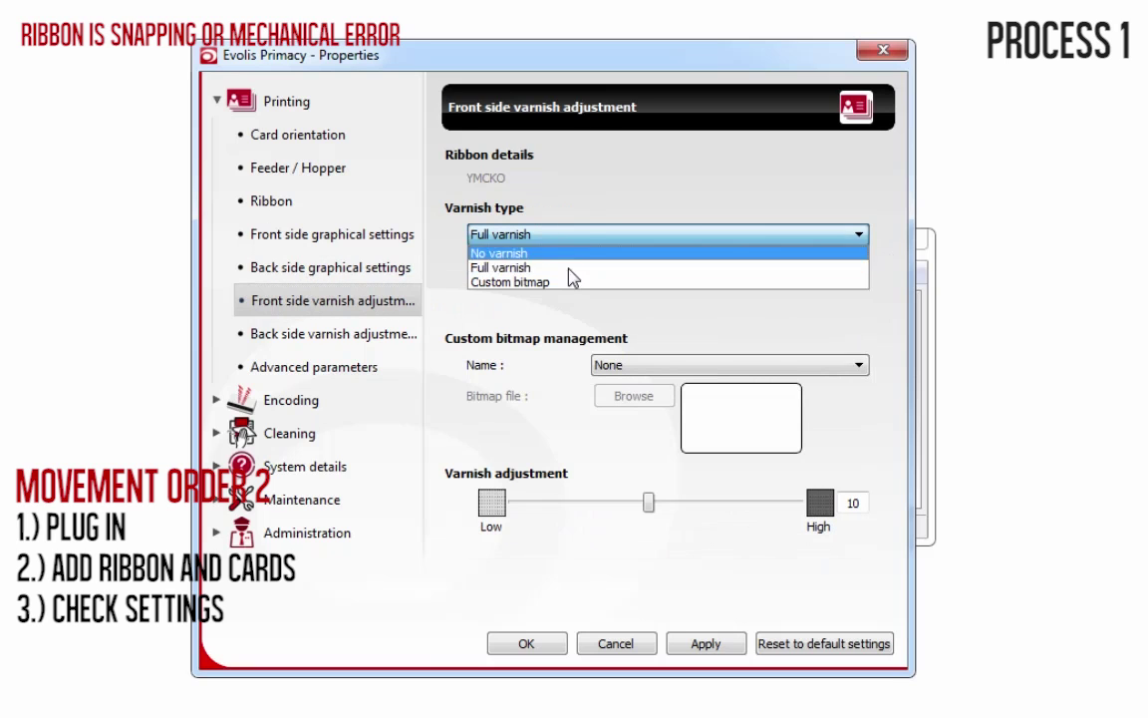
pyautogui.click(543, 315)
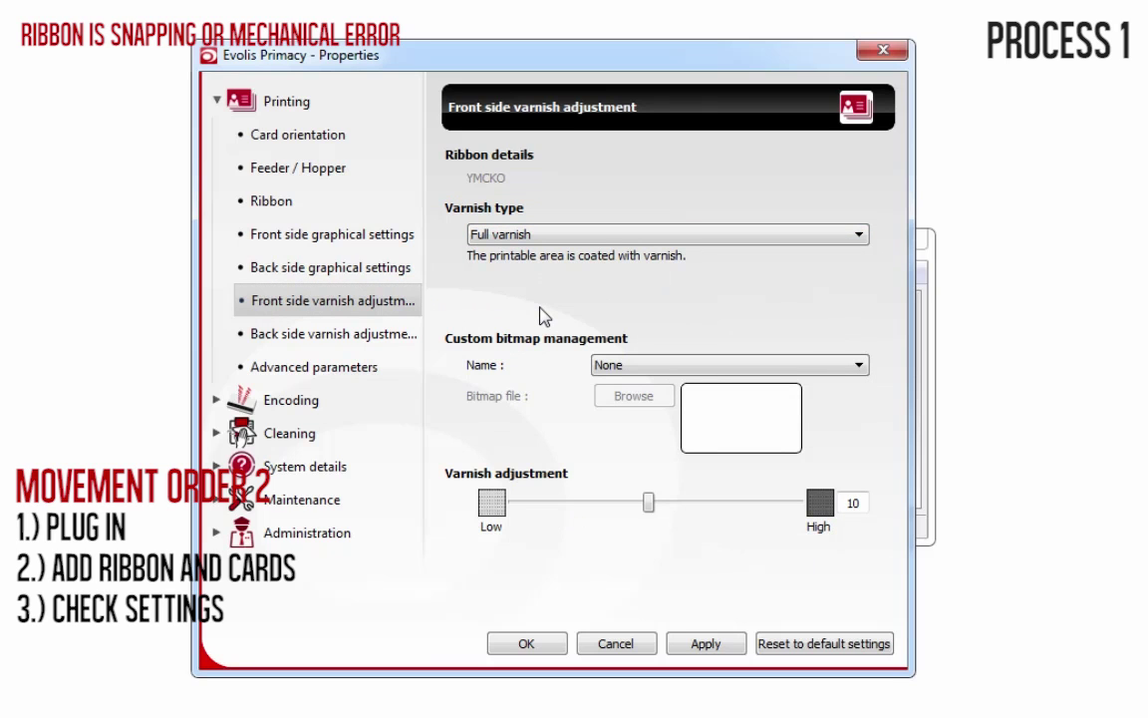
# - Review the ribbon, feeder/hopper, card orientation and advanced printing parameters, as well as the cleaning details
pyautogui.click(283, 212)
pyautogui.click(302, 172)
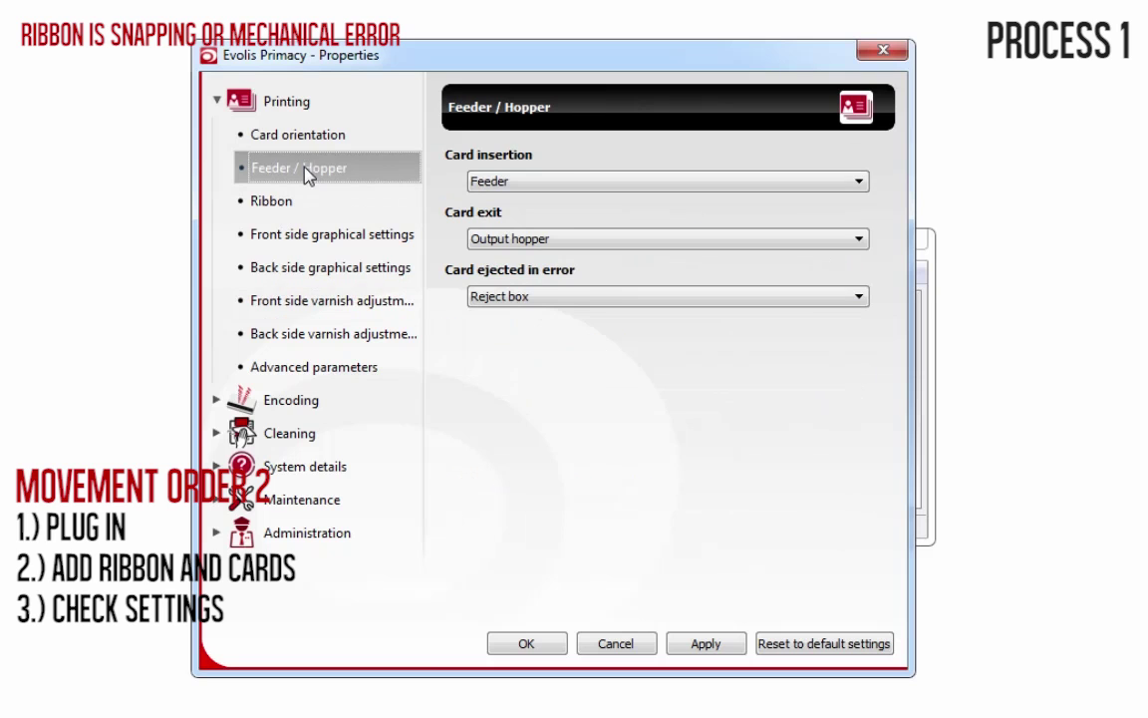
pyautogui.click(304, 145)
pyautogui.click(262, 369)
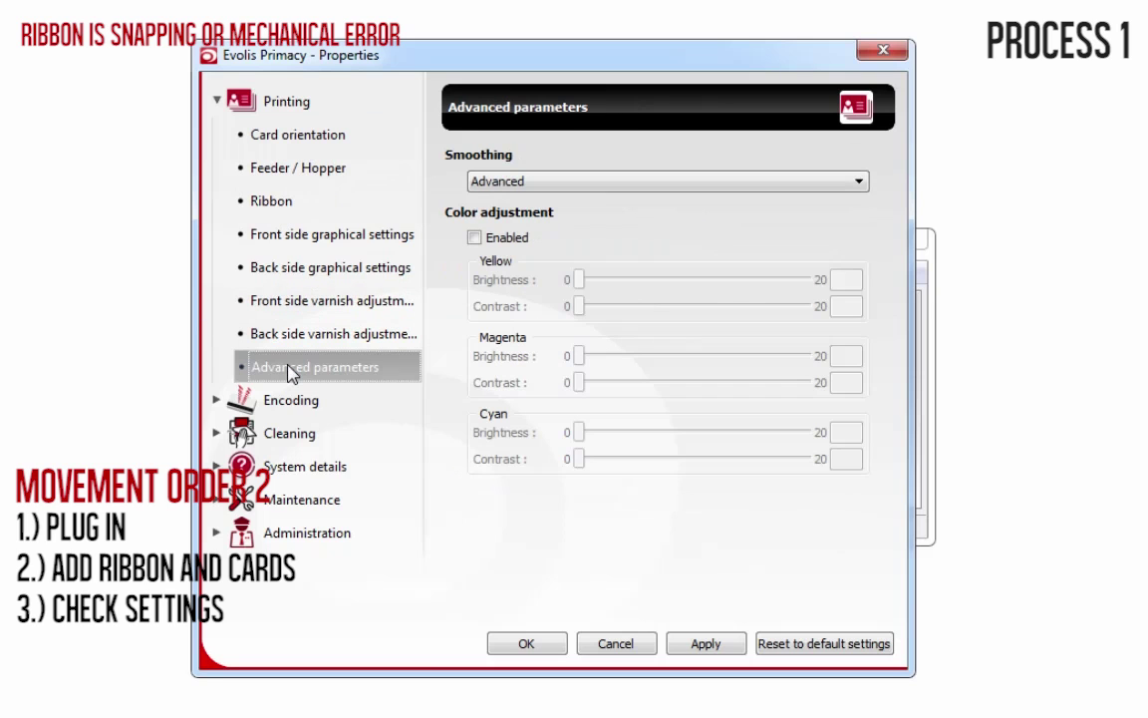
pyautogui.click(293, 103)
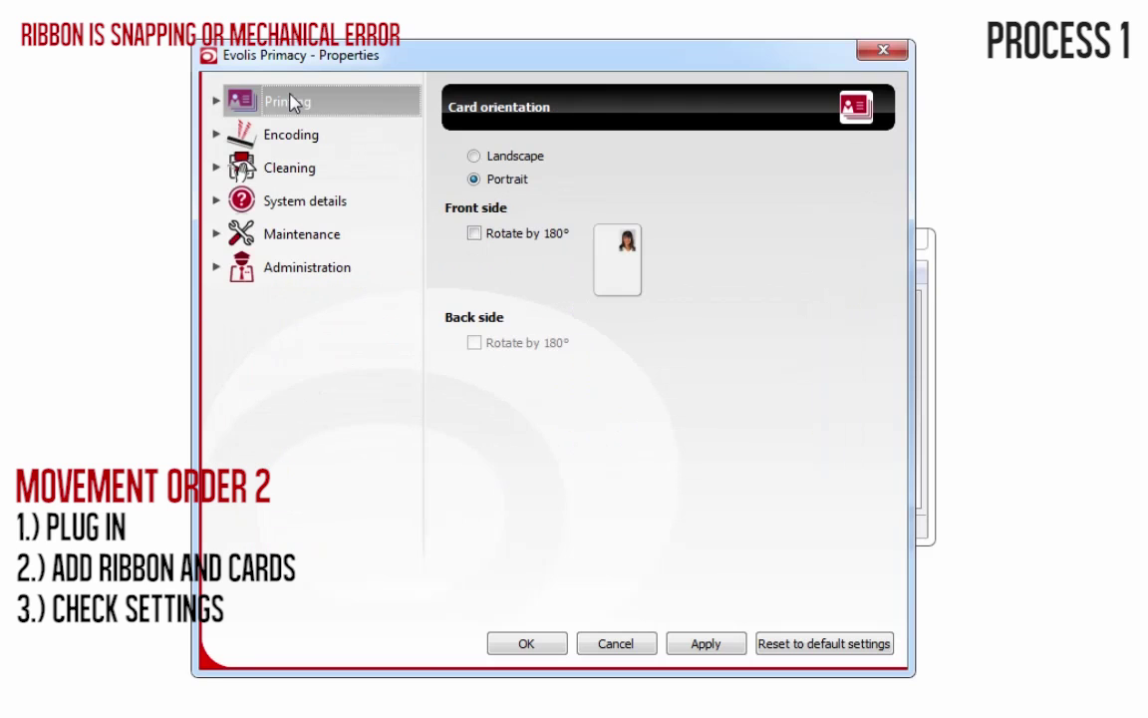
pyautogui.click(289, 169)
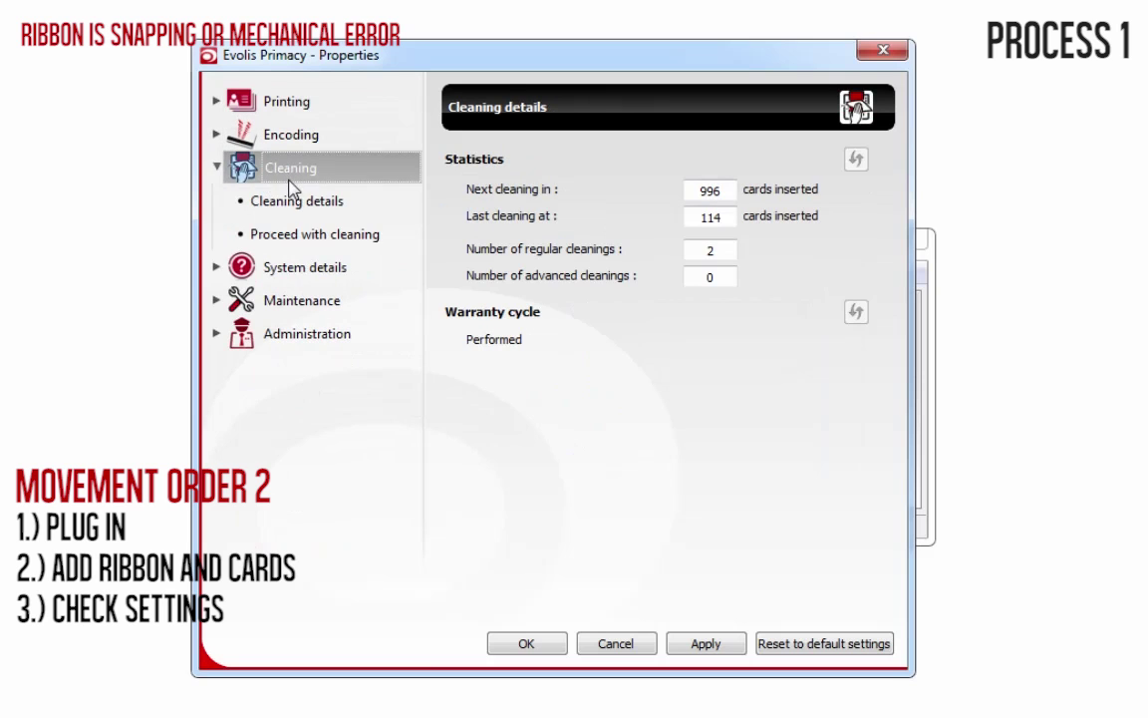
pyautogui.click(294, 173)
# - Print a graphical test card from the testing cards in the system details and close the printer properties
pyautogui.click(292, 203)
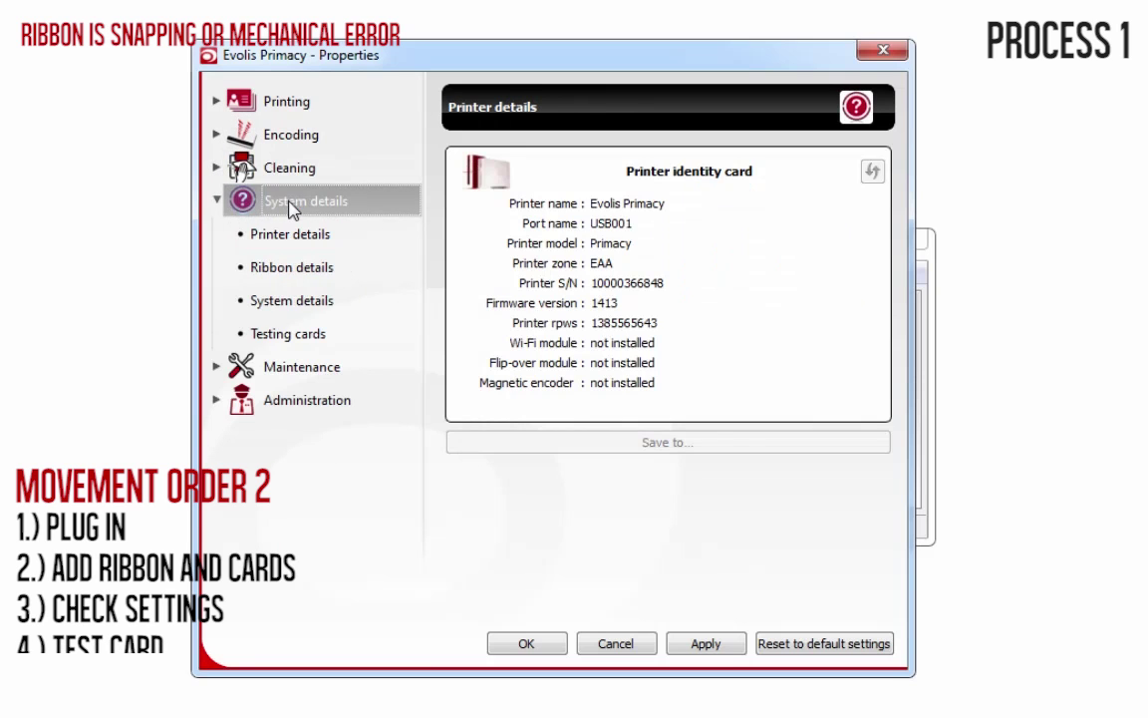
pyautogui.click(294, 334)
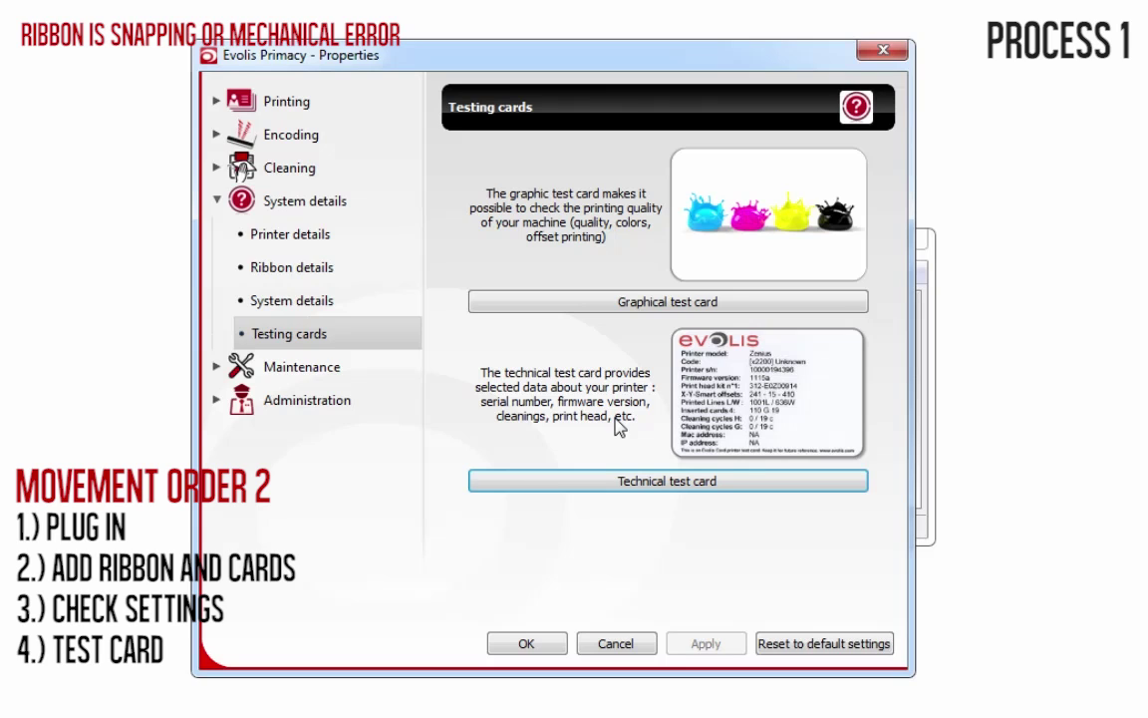
pyautogui.click(658, 303)
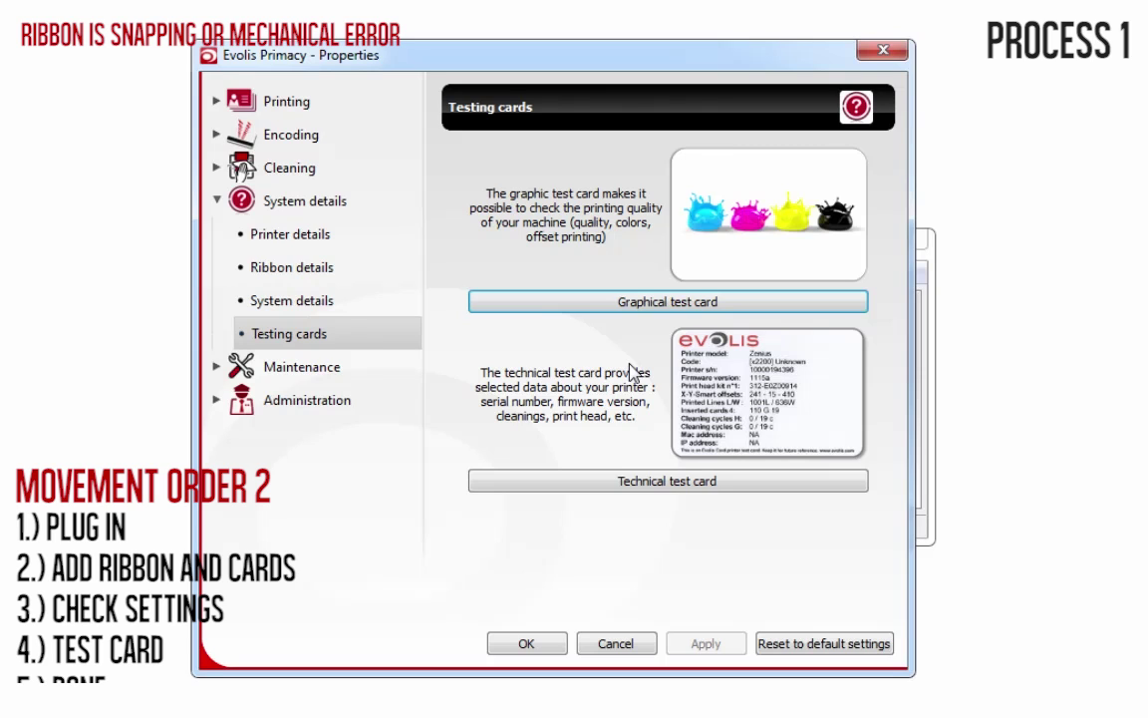
pyautogui.click(865, 53)
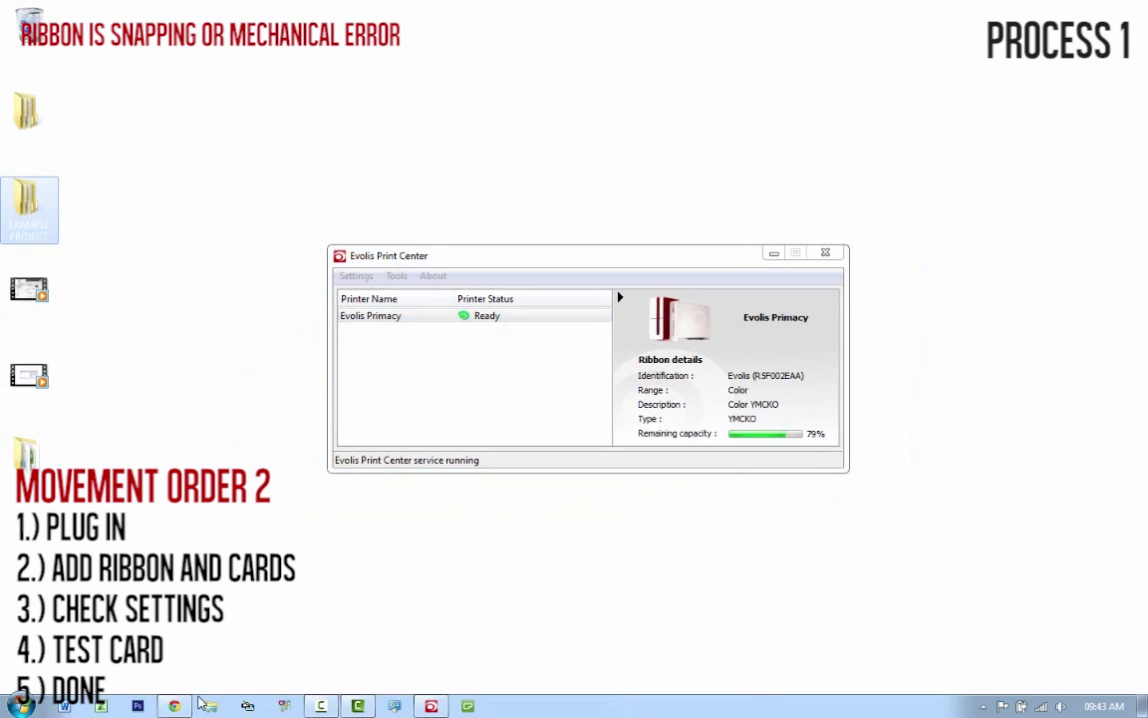
# - Open the Chrysanthemum image from the Sample Pictures folder of the Pictures library in the photo viewer
pyautogui.click(196, 641)
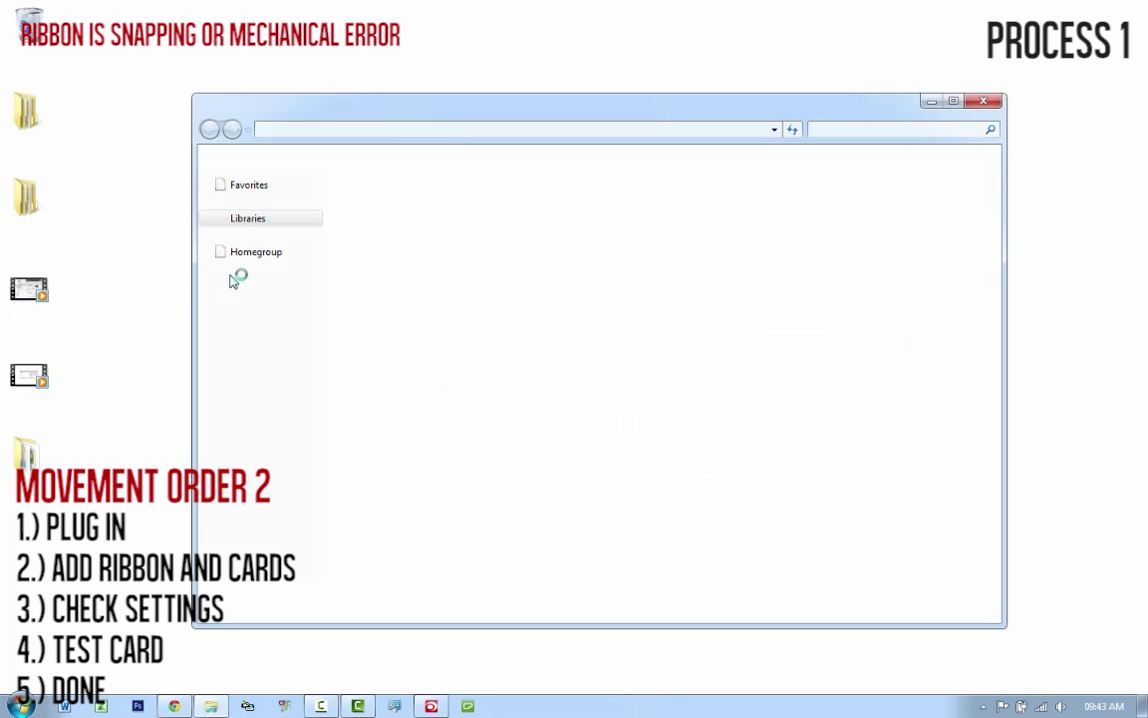
pyautogui.click(263, 287)
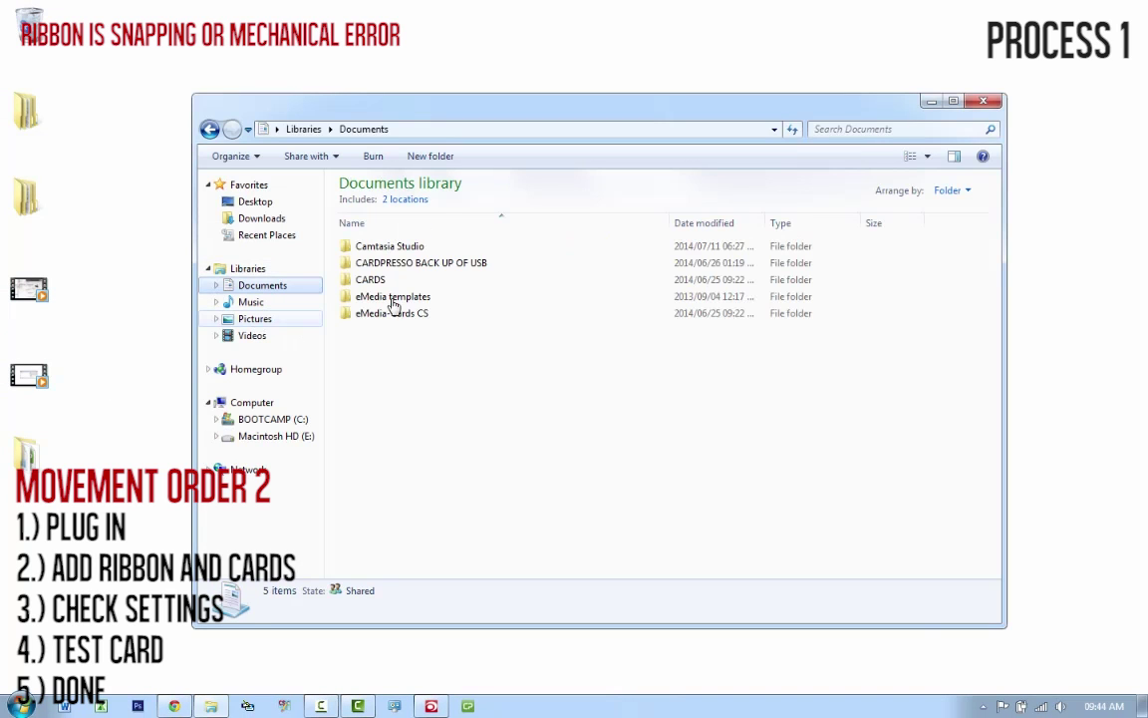
pyautogui.click(255, 319)
pyautogui.click(844, 259)
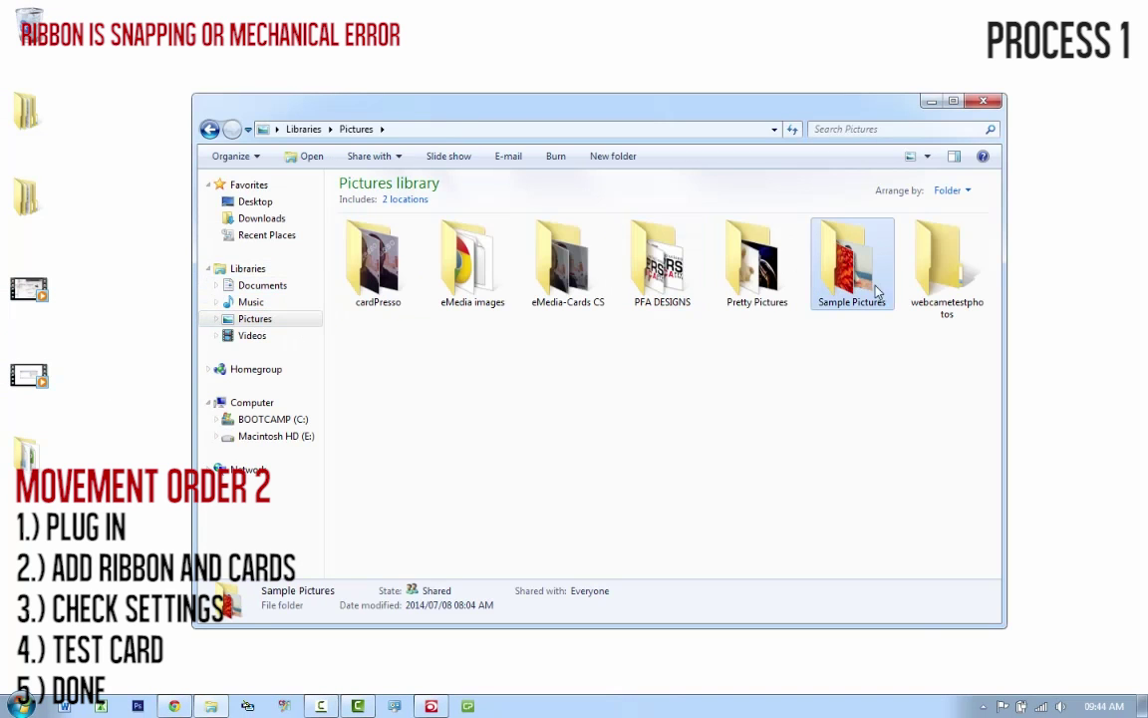
pyautogui.doubleClick(848, 259)
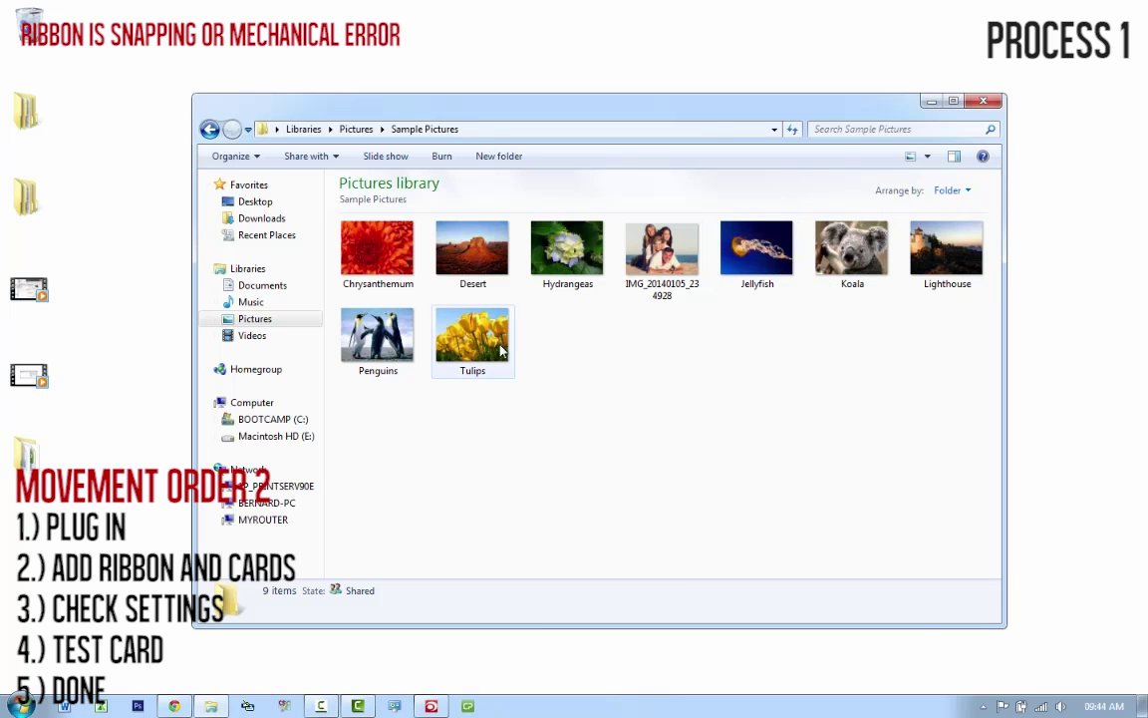
pyautogui.click(379, 264)
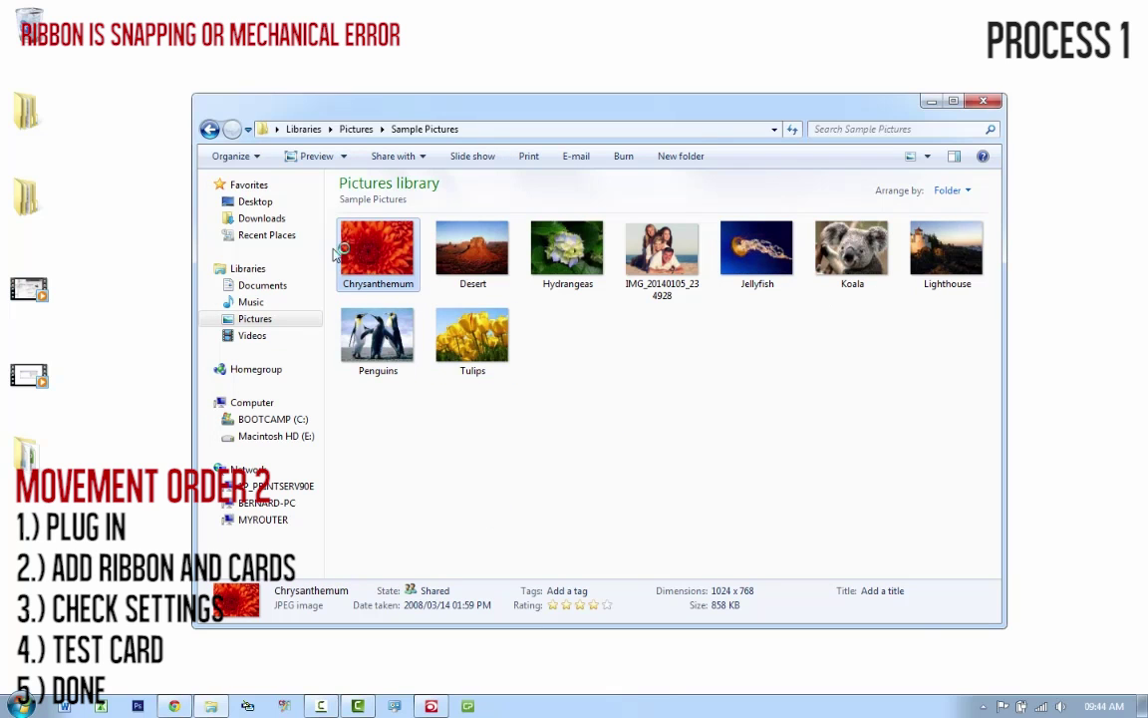
pyautogui.doubleClick(371, 279)
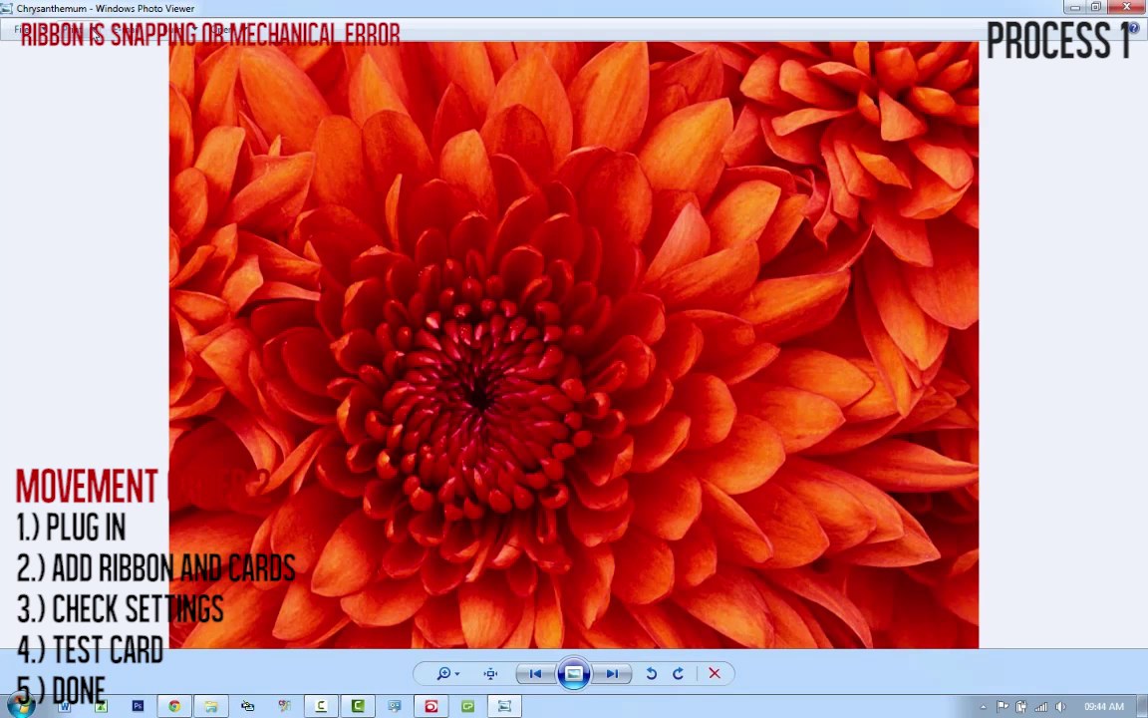
# - Print the Chrysanthemum picture on the Evolis Primacy printer as one full page photo in CR80 size
pyautogui.click(95, 35)
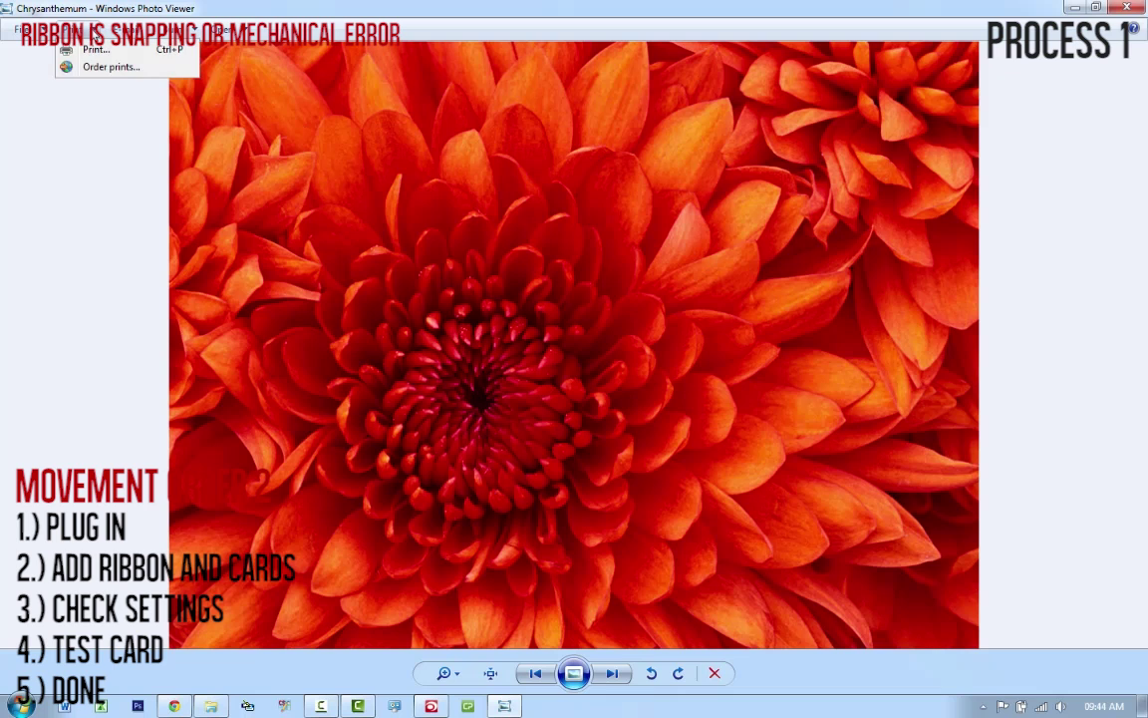
pyautogui.click(89, 51)
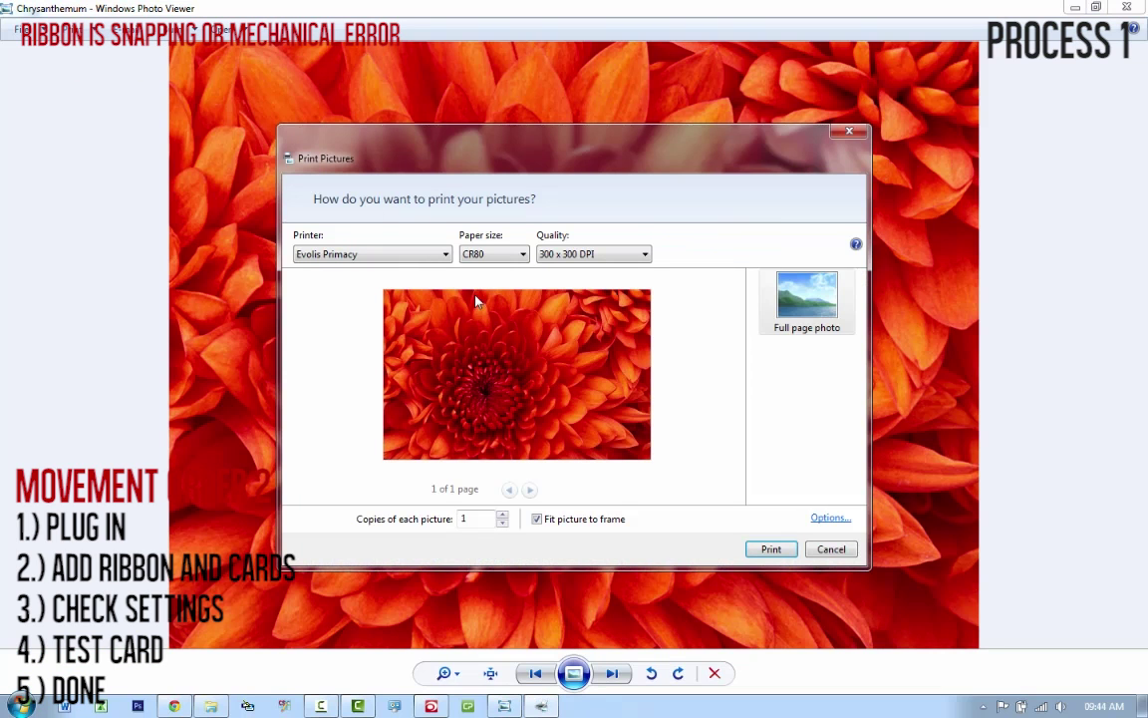
pyautogui.click(427, 255)
pyautogui.click(344, 262)
pyautogui.click(773, 551)
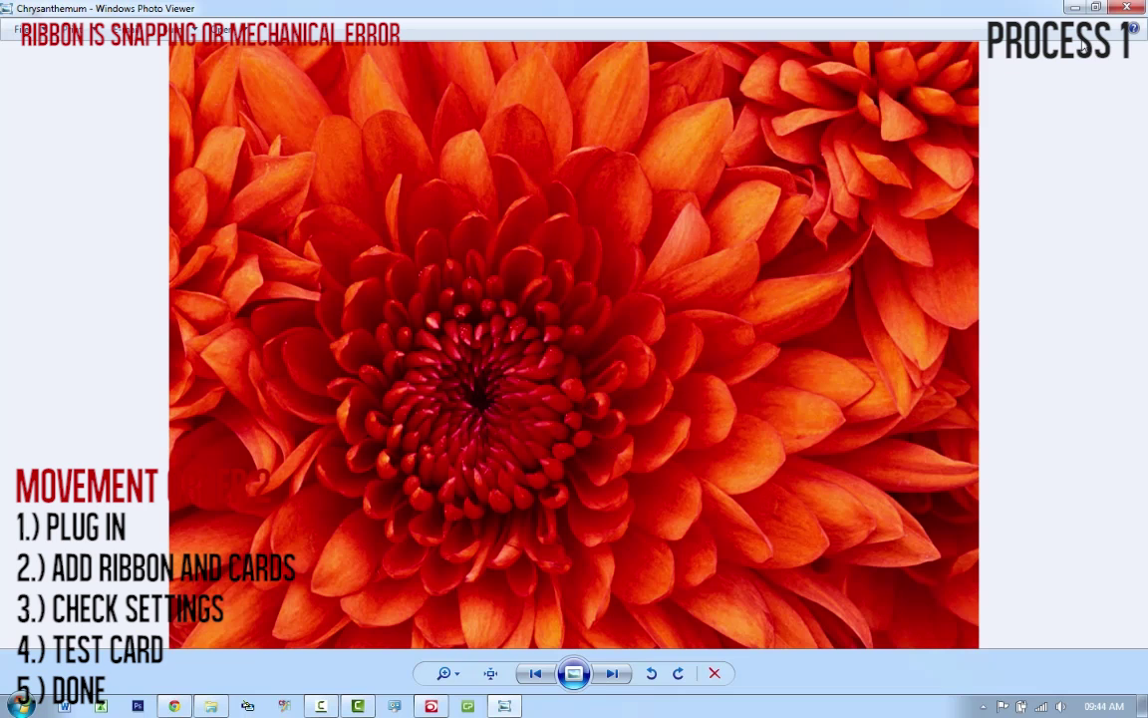
# - Close the photo viewer and the Sample Pictures folder window, and check the printer status in Evolis Print Center
pyautogui.click(1126, 7)
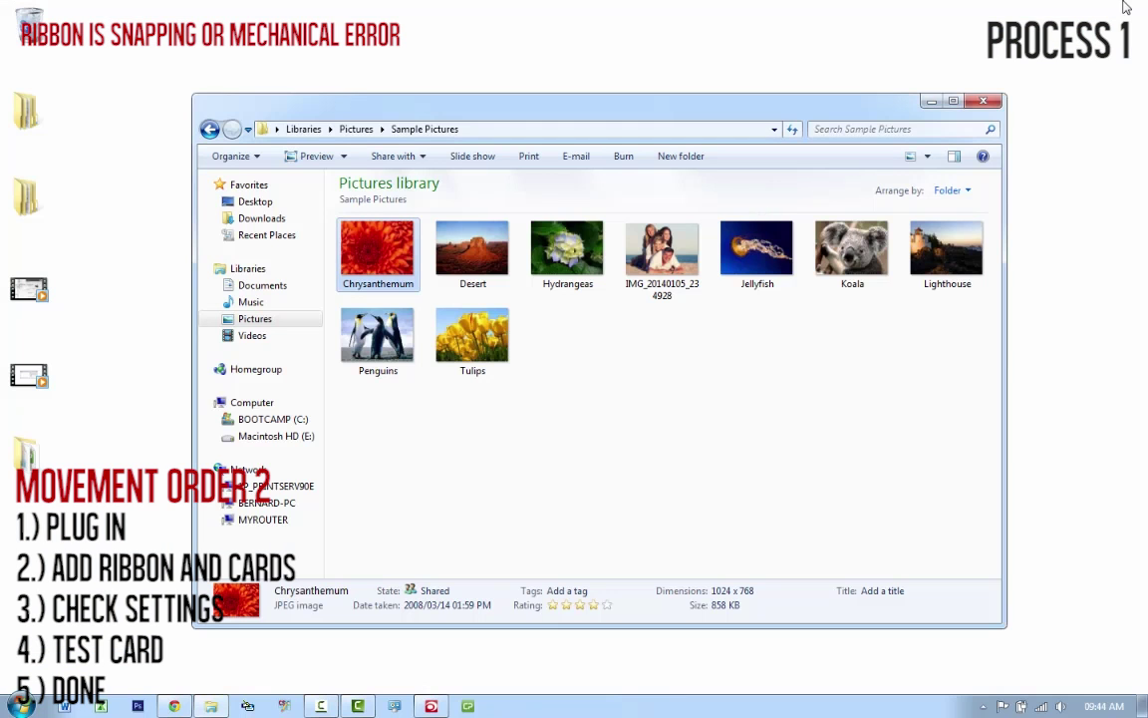
pyautogui.click(980, 101)
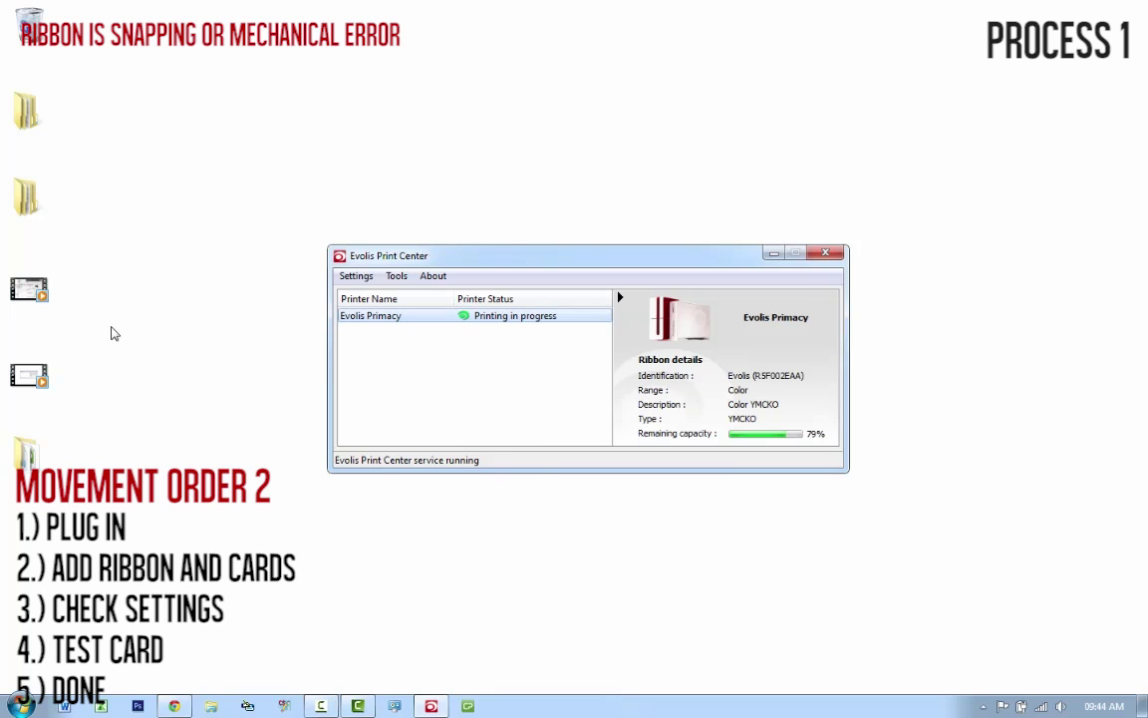
pyautogui.click(25, 205)
pyautogui.click(467, 338)
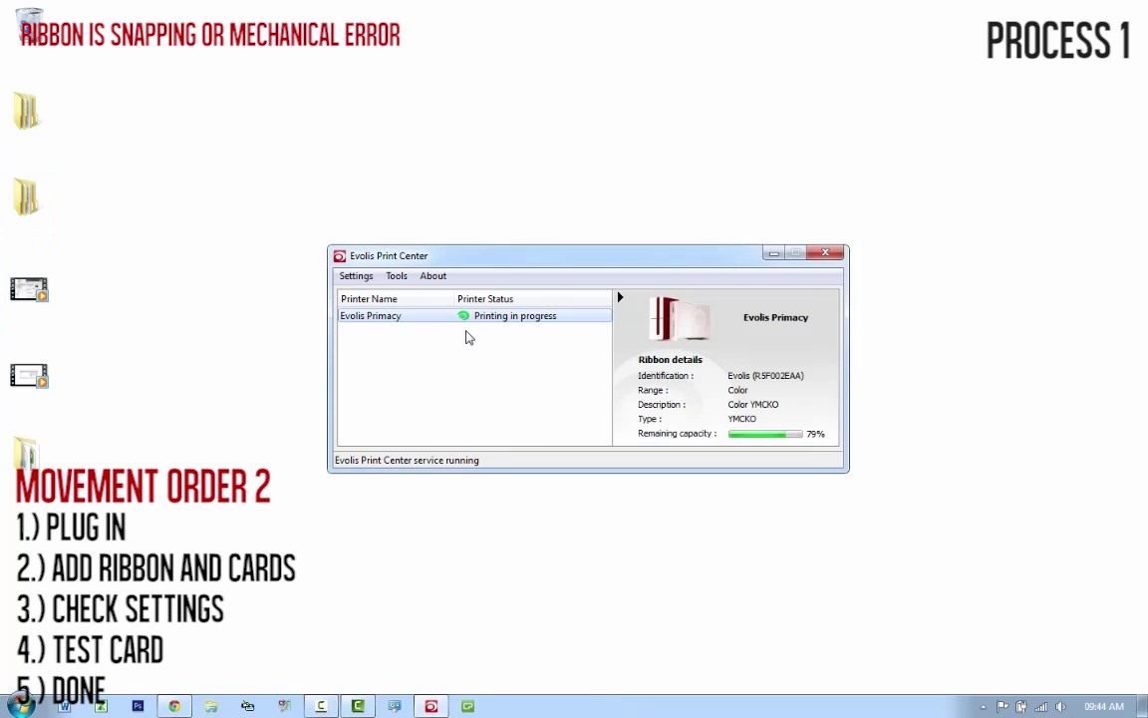